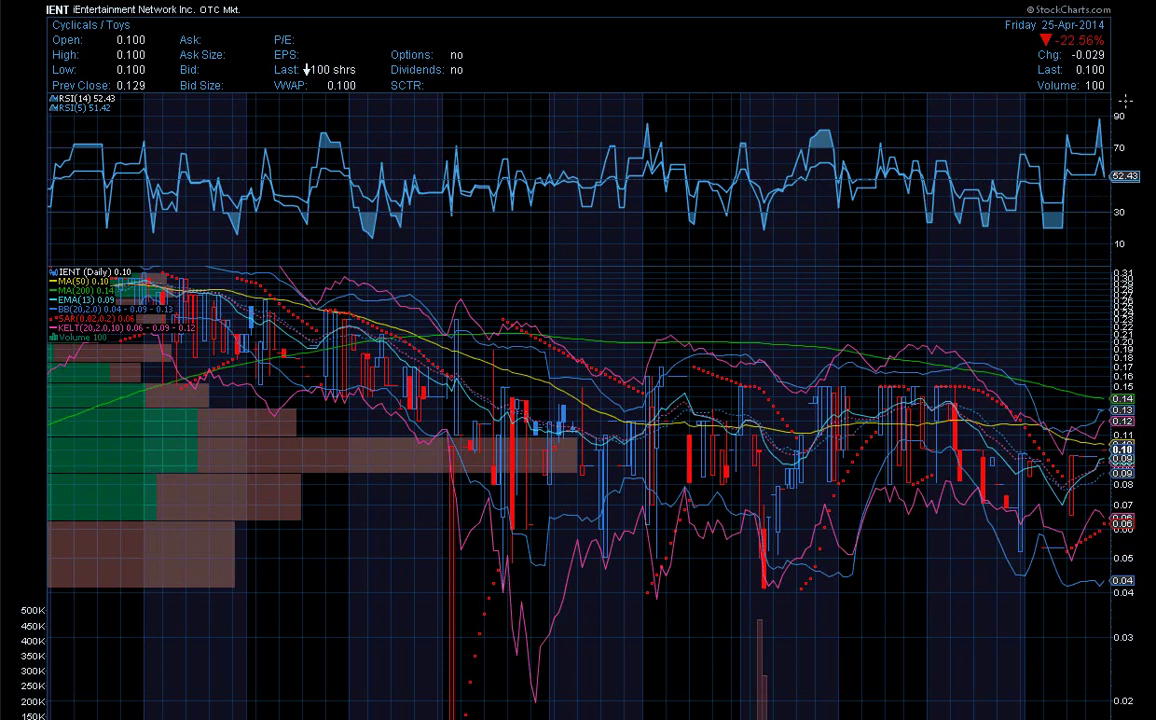
Underline the daily percentage change in the quote header and circle the latest spike on the RSI plot.
left_click_drag(1033, 42, 1104, 49)
mouse_move(1098, 112)
left_mouse_down()
mouse_move(1092, 165)
mouse_move(1106, 176)
mouse_move(1099, 115)
left_mouse_up()
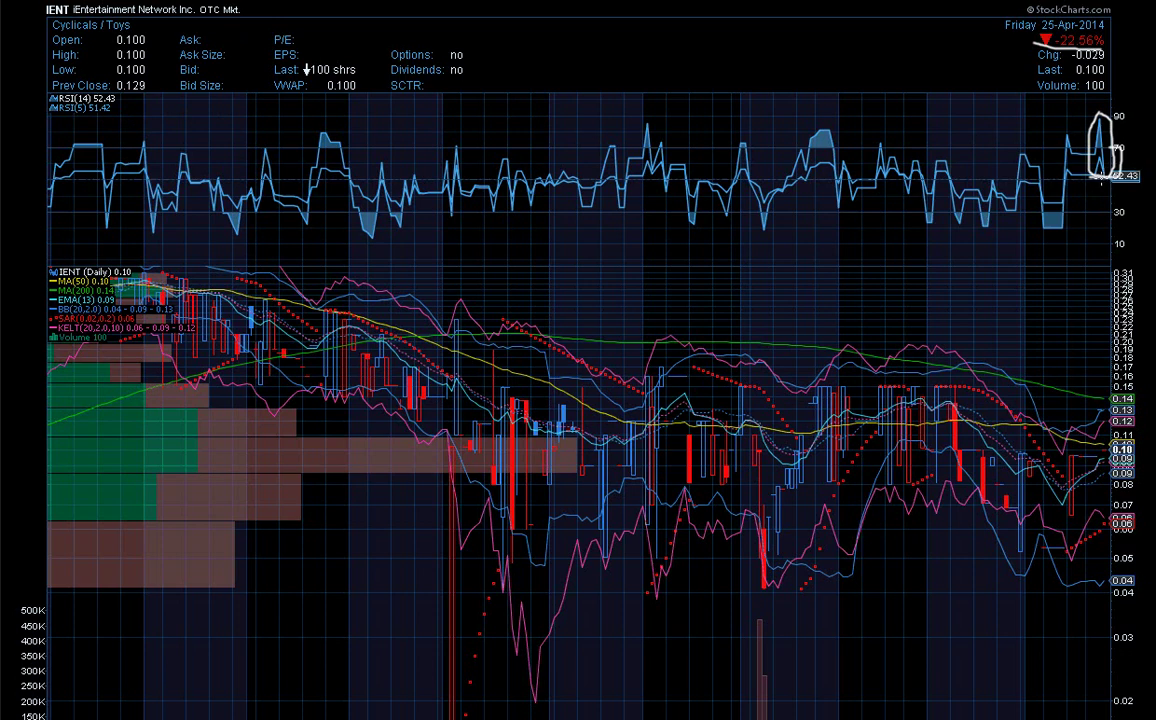
mouse_move(1098, 178)
left_mouse_down()
mouse_move(1119, 176)
mouse_move(1124, 147)
mouse_move(1107, 149)
left_mouse_up()
Draw three horizontal support lines across the price chart at about 0.09, 0.08 and 0.07, running from April back to the autumn.
scroll(849, 284, "down", 1)
scroll(849, 287, "down", 1)
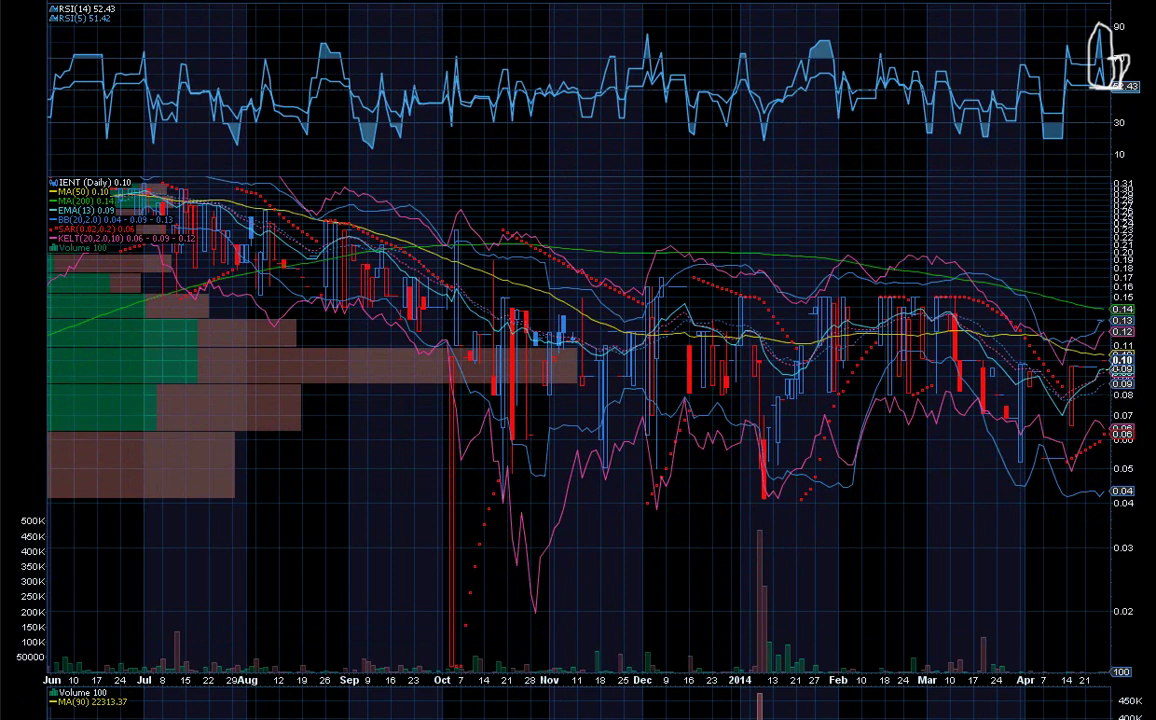
mouse_move(1110, 378)
left_mouse_down()
mouse_move(888, 394)
mouse_move(785, 380)
mouse_move(625, 390)
mouse_move(505, 410)
mouse_move(455, 468)
mouse_move(428, 472)
left_mouse_up()
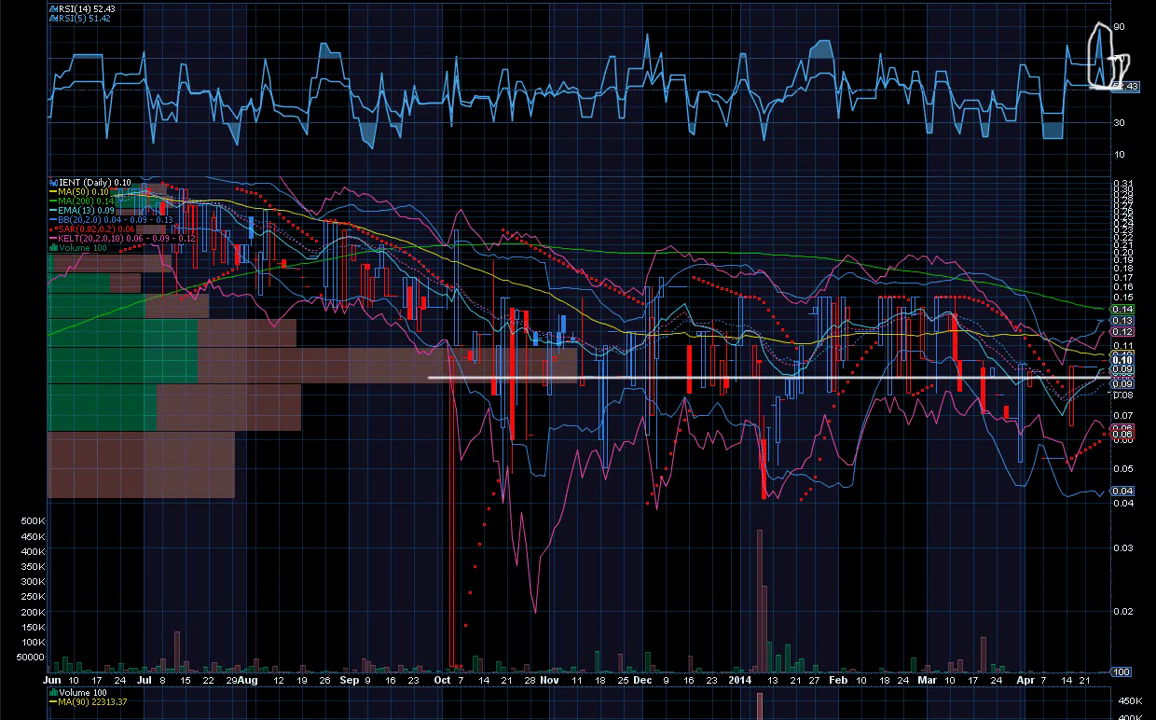
left_click_drag(1111, 396, 425, 478)
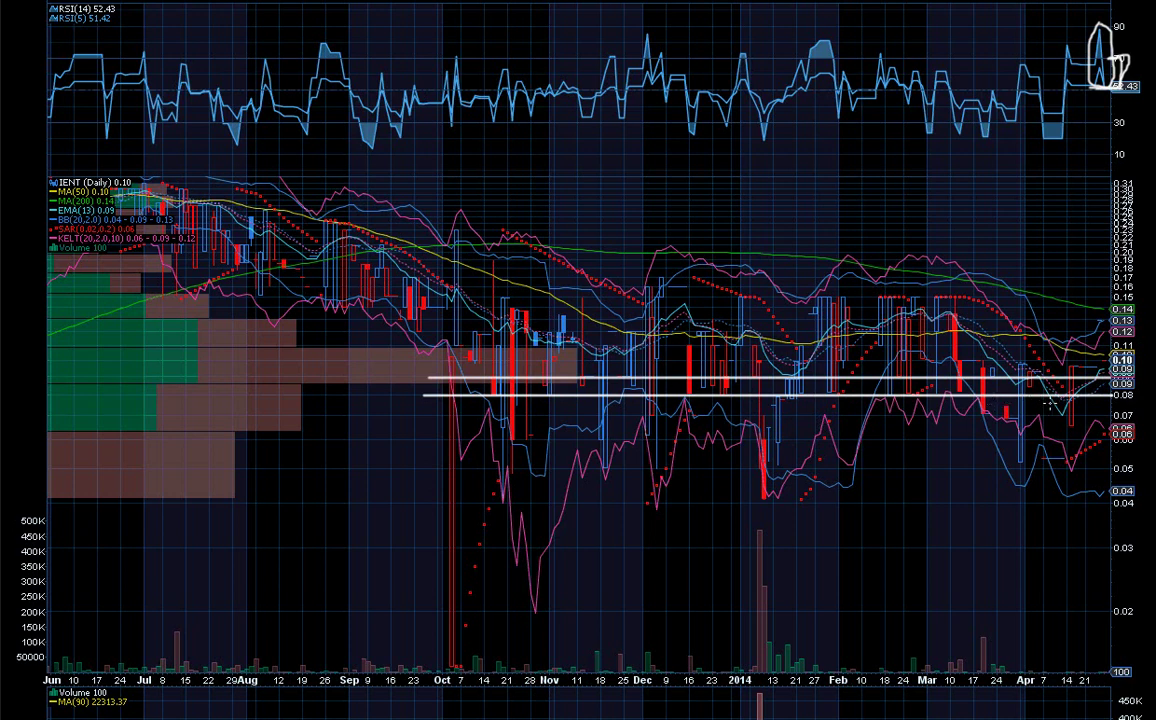
left_click_drag(1105, 413, 384, 494)
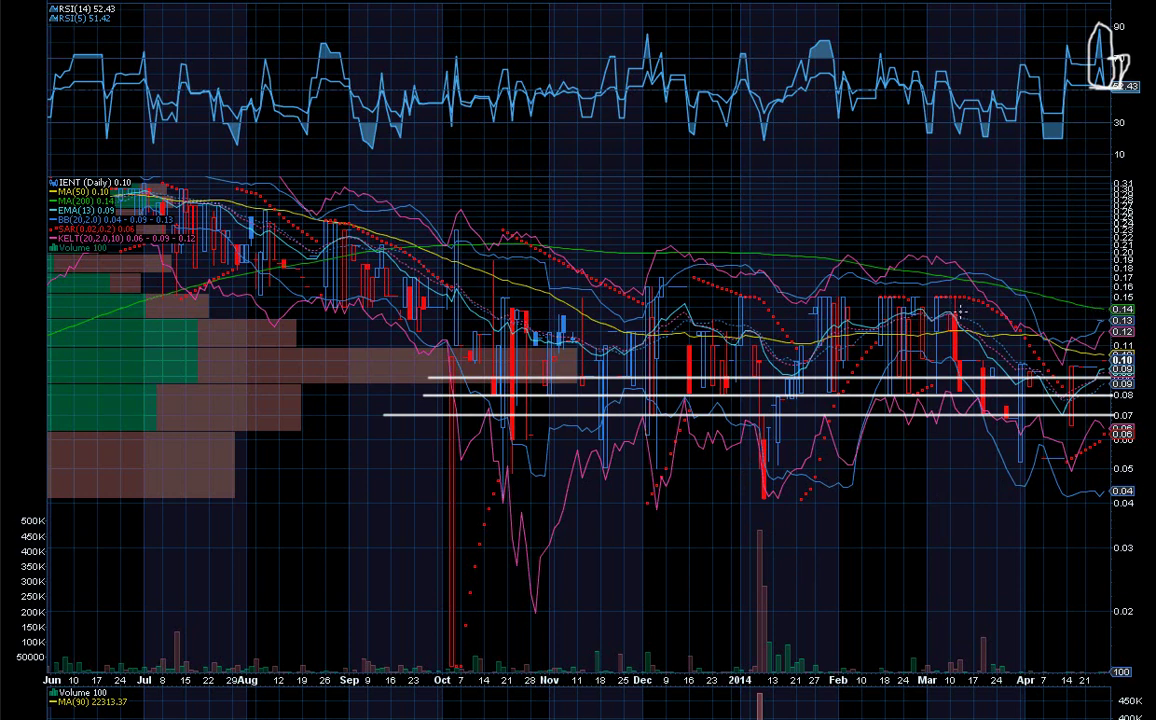
Draw two horizontal resistance lines on the price chart at about 0.14 and 0.15, extending back to October and August.
left_click(946, 313)
mouse_move(950, 312)
left_mouse_down()
mouse_move(890, 333)
mouse_move(447, 381)
left_mouse_up()
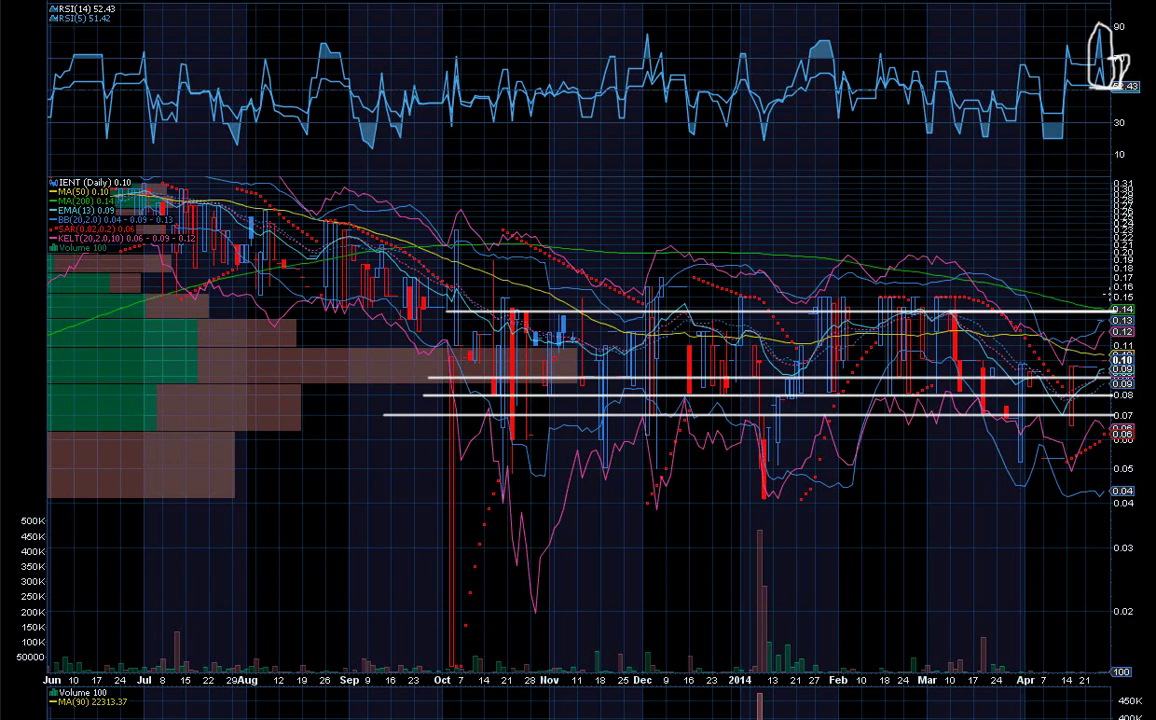
mouse_move(1105, 295)
left_mouse_down()
mouse_move(676, 336)
mouse_move(482, 317)
mouse_move(335, 444)
mouse_move(250, 352)
left_mouse_up()
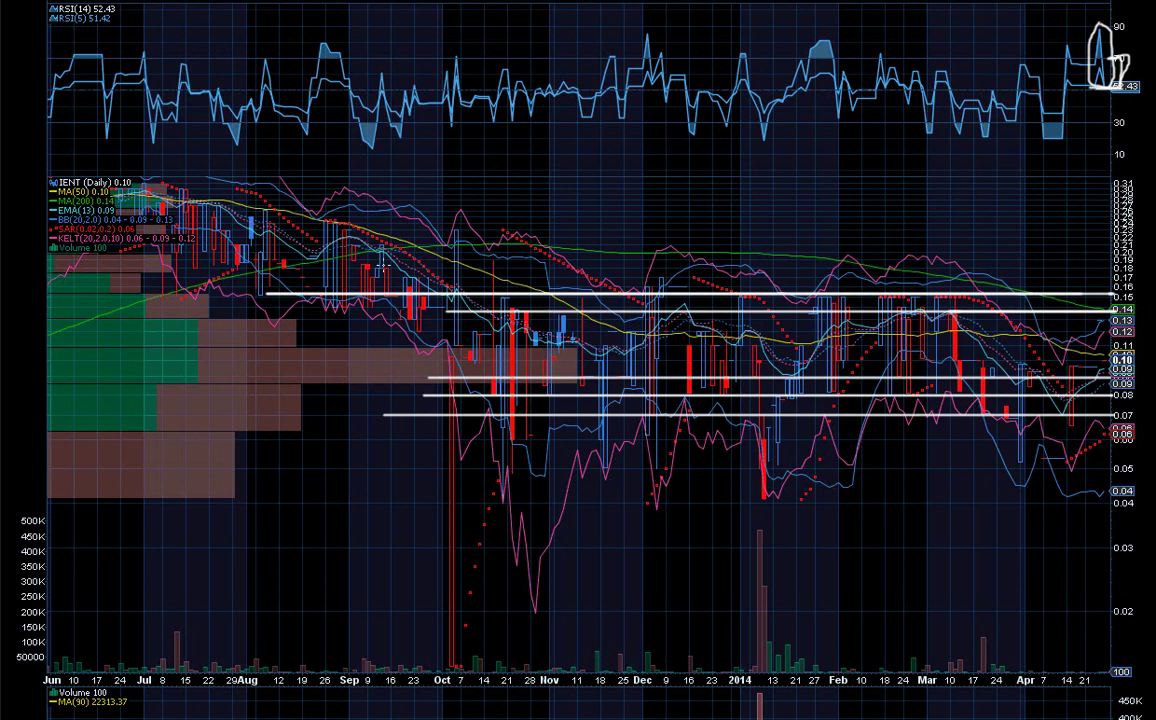
Circle the June to September price action, the late-January rally and the latest price area on the price chart.
mouse_move(100, 212)
left_mouse_down()
mouse_move(165, 255)
mouse_move(325, 262)
mouse_move(245, 158)
mouse_move(90, 162)
mouse_move(105, 225)
left_mouse_up()
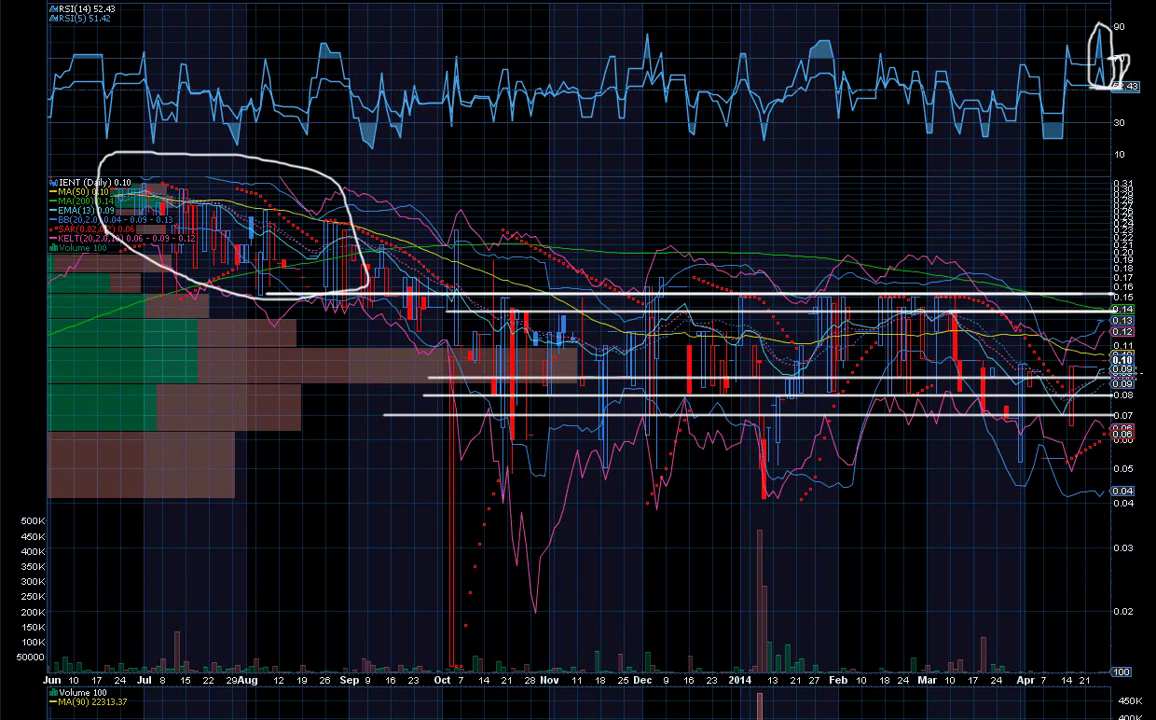
left_click_drag(1101, 364, 1097, 366)
mouse_move(792, 376)
left_mouse_down()
mouse_move(837, 340)
mouse_move(832, 296)
mouse_move(808, 318)
mouse_move(834, 320)
mouse_move(826, 338)
mouse_move(804, 325)
left_mouse_up()
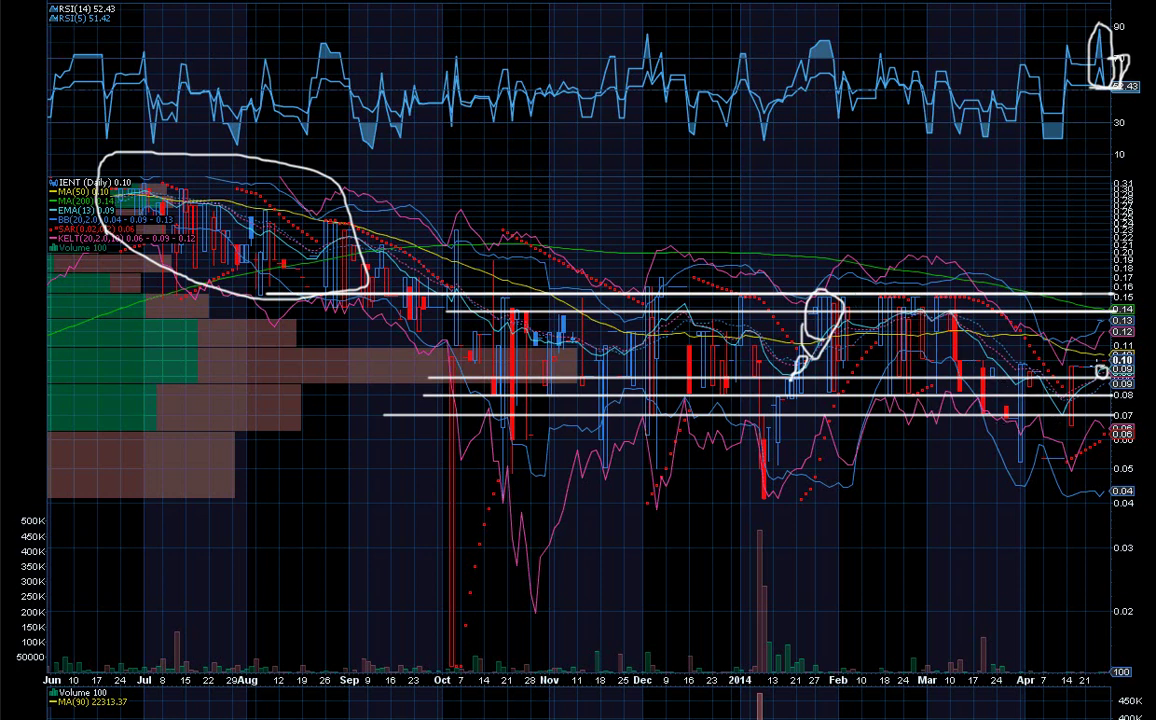
left_click_drag(1103, 357, 1101, 369)
Circle the mid-April MACD line crossover and trace the rising tops of the latest MACD histogram bars.
scroll(786, 398, "down", 4)
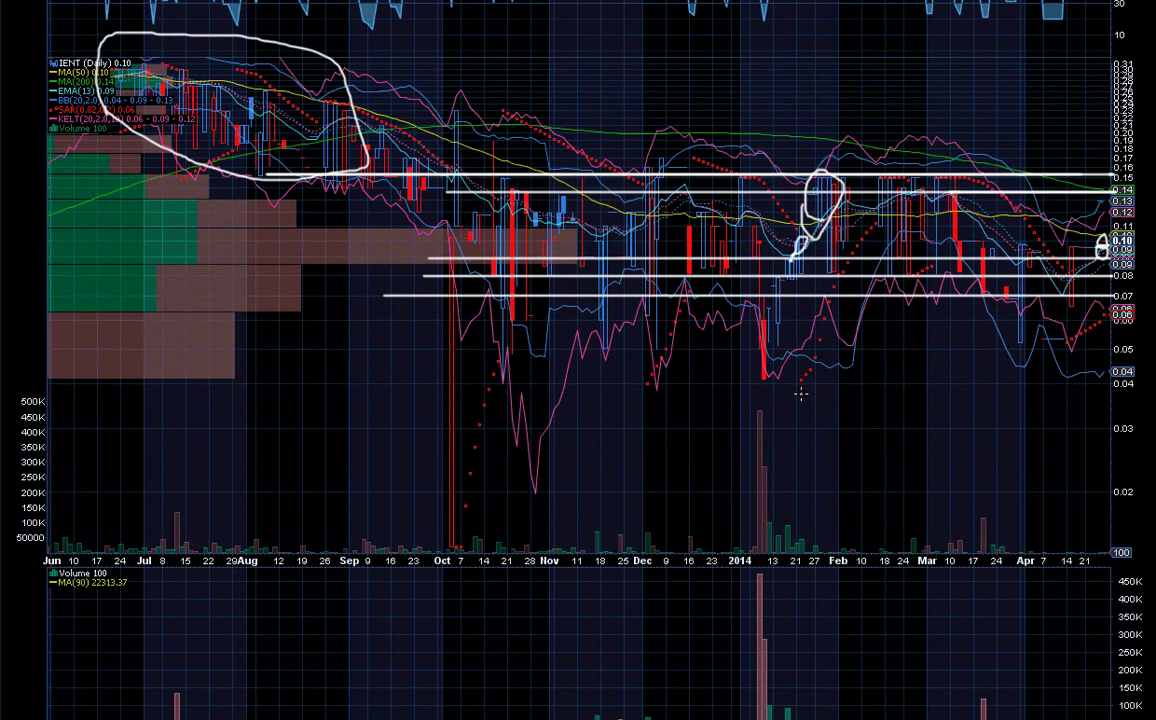
scroll(811, 342, "down", 3)
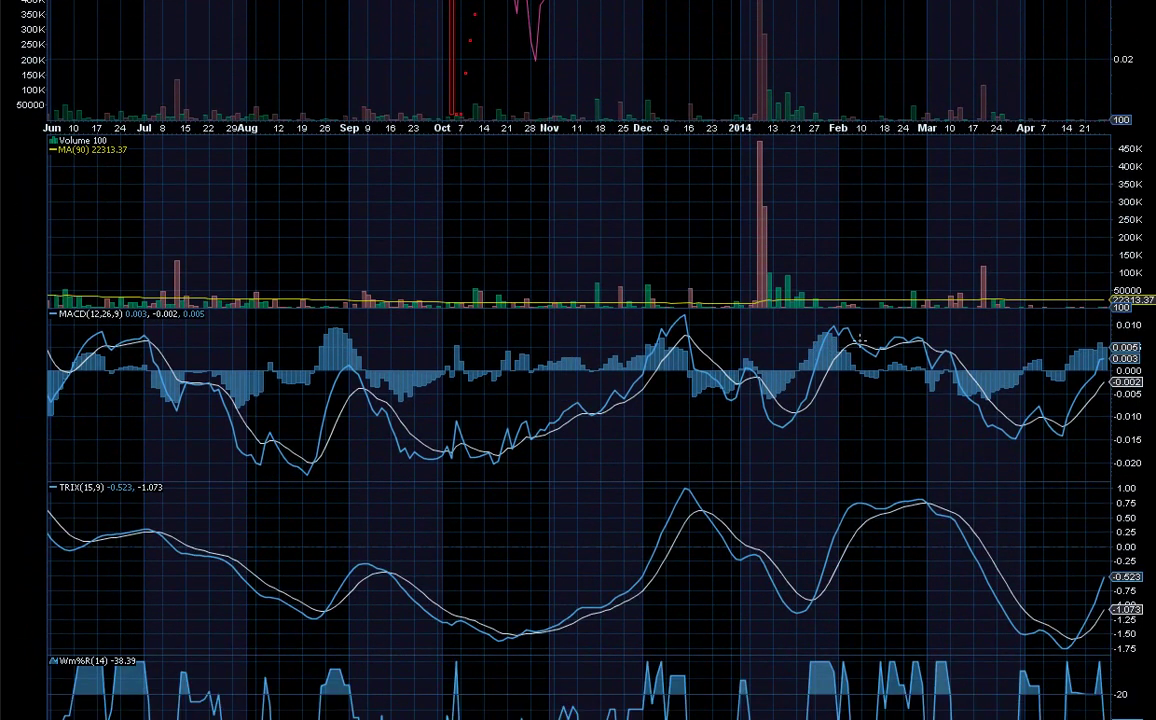
scroll(860, 340, "down", 1)
mouse_move(1056, 360)
left_mouse_down()
mouse_move(1074, 370)
mouse_move(1064, 357)
left_mouse_up()
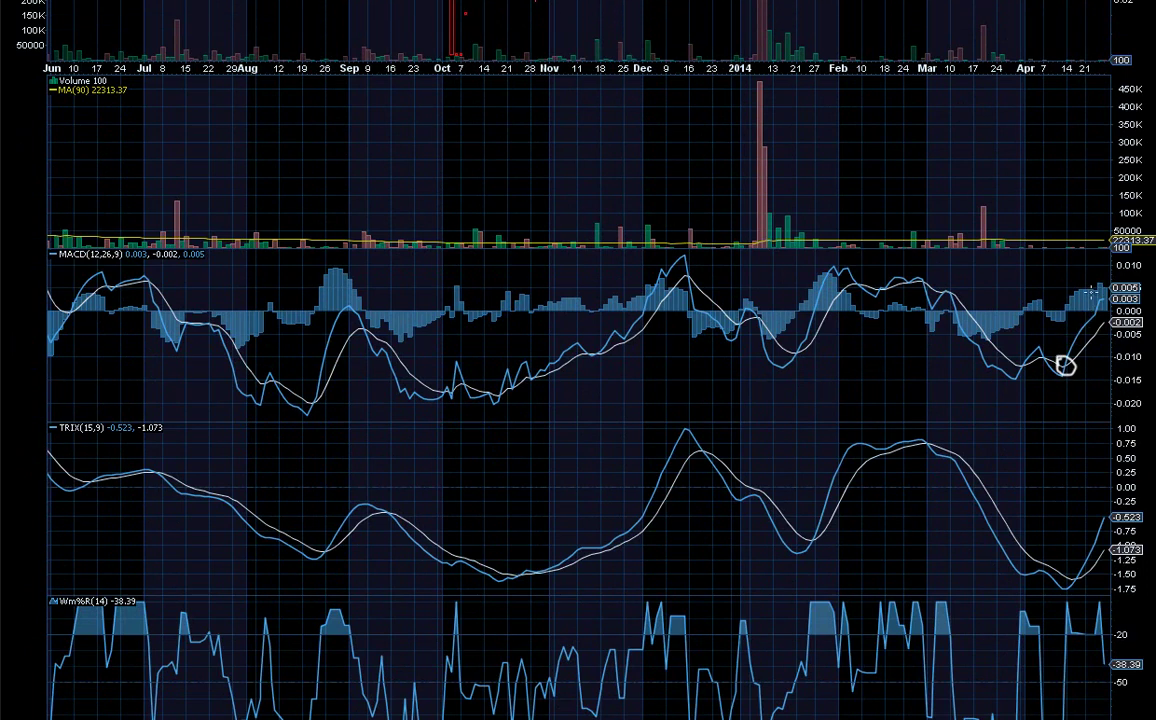
left_click_drag(1059, 308, 1105, 284)
Circle the April TRIX line crossover and mark the gap between the two TRIX lines at the chart's end.
scroll(1025, 364, "down", 1)
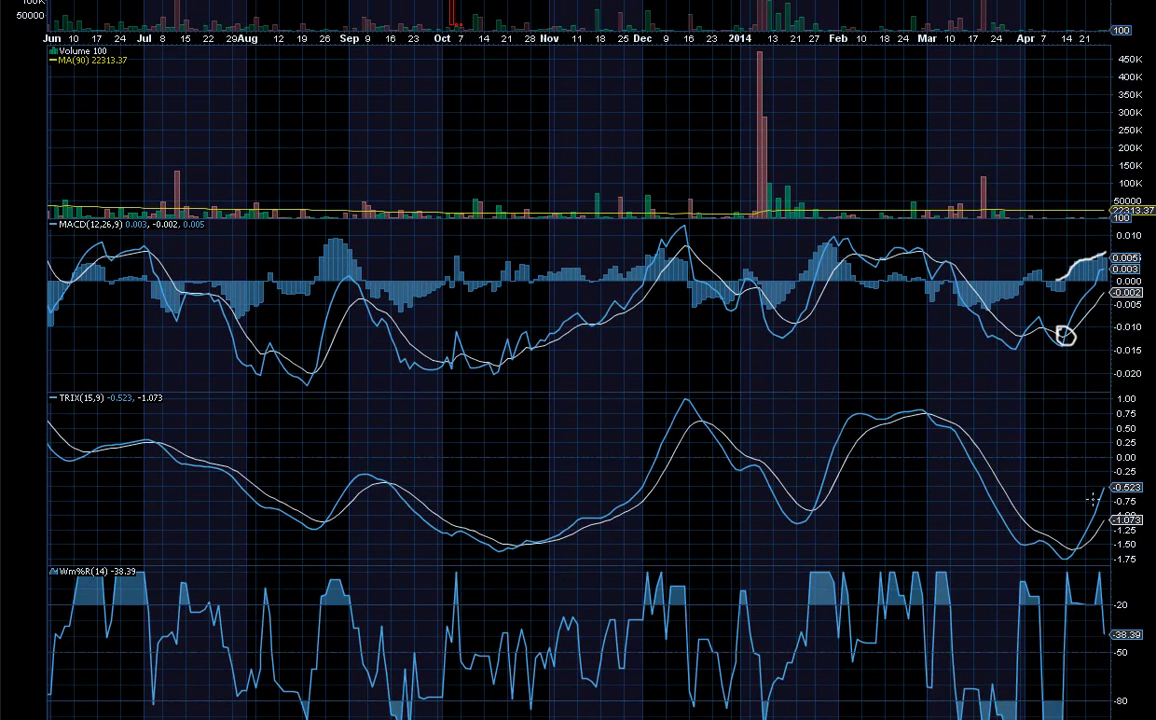
scroll(1093, 499, "down", 1)
mouse_move(1077, 476)
left_mouse_down()
mouse_move(1093, 488)
mouse_move(1076, 478)
left_mouse_up()
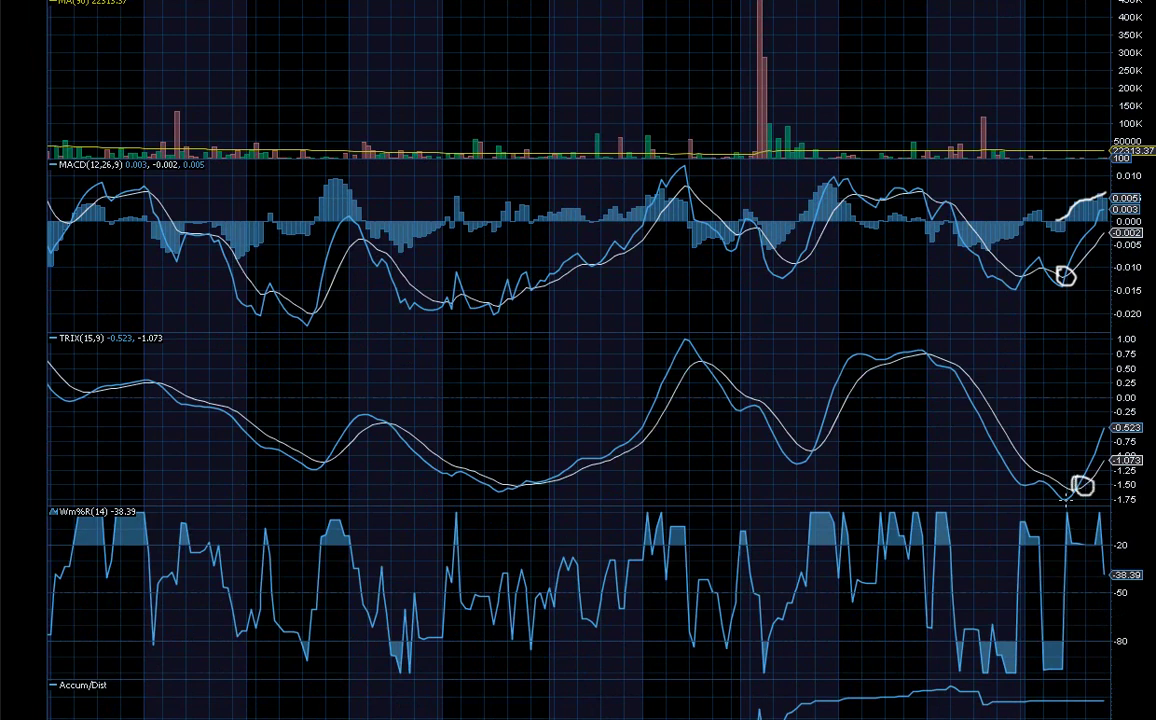
left_click_drag(1105, 440, 1107, 458)
Sketch possible further Williams %R peaks past the chart's end and box the overbought zone above -20 for April.
scroll(1092, 478, "down", 2)
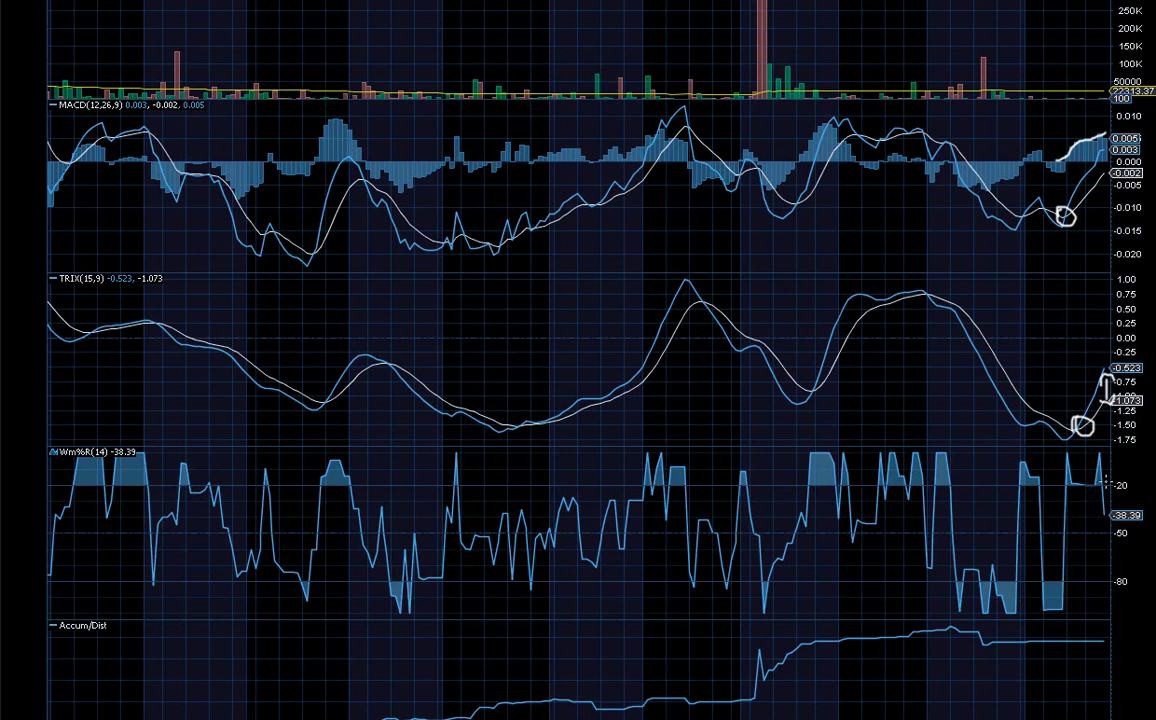
mouse_move(1105, 485)
left_mouse_down()
mouse_move(1120, 460)
mouse_move(1141, 458)
mouse_move(1151, 477)
left_mouse_up()
left_click_drag(1052, 481, 1155, 481)
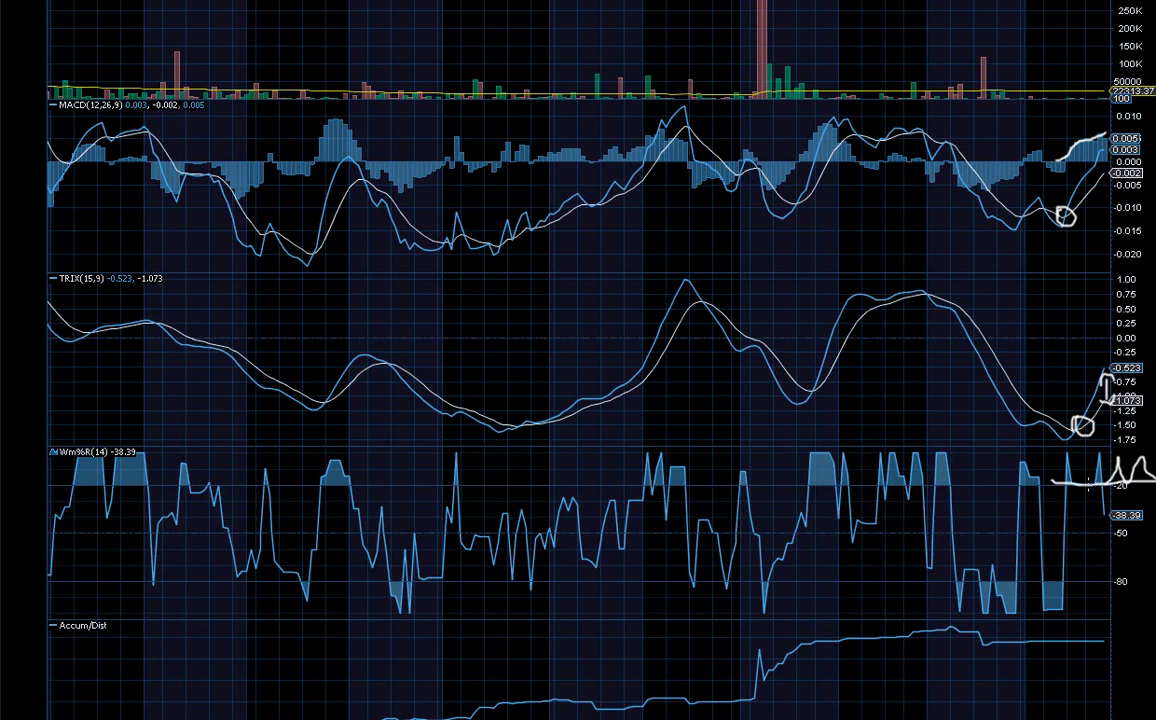
mouse_move(1057, 481)
left_mouse_down()
mouse_move(1074, 455)
mouse_move(1098, 456)
left_mouse_up()
Circle the latest Williams %R reading and draw a line rising from it back toward the overbought zone.
left_click_drag(1104, 505, 1131, 478)
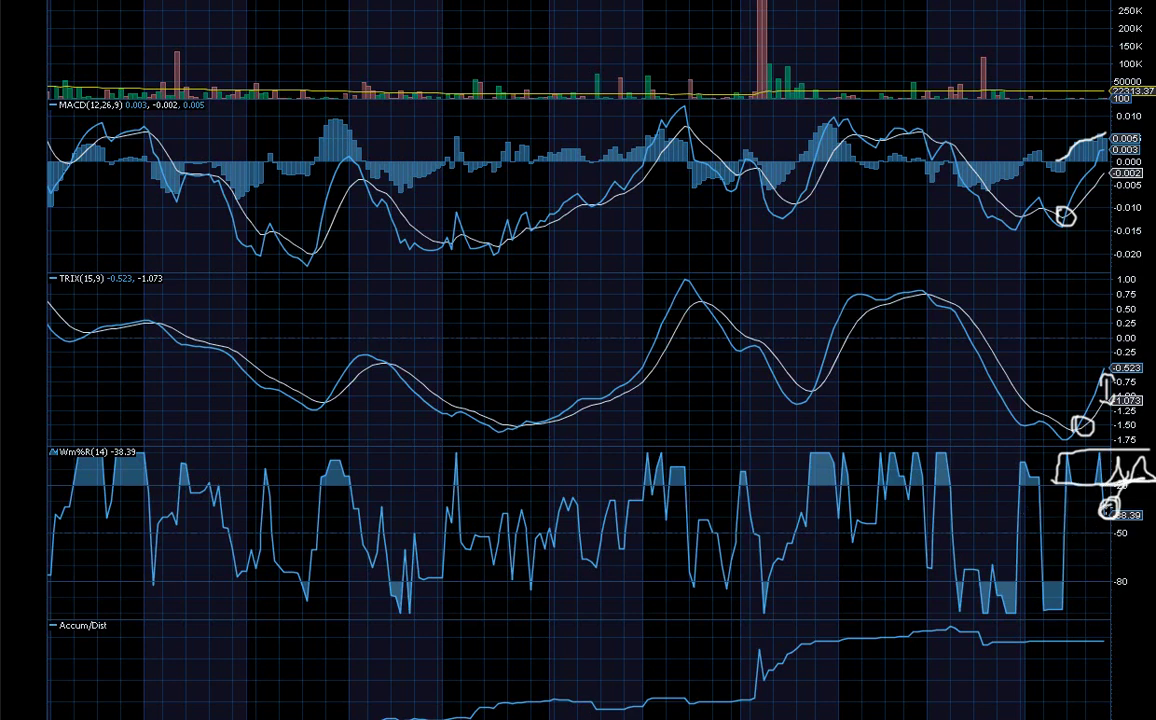
mouse_move(1105, 516)
left_mouse_down()
mouse_move(1118, 502)
mouse_move(1108, 519)
left_mouse_up()
left_click_drag(1114, 497, 1150, 466)
Outline the earlier Williams %R rebounds in mid-November, late December and February.
mouse_move(594, 556)
left_mouse_down()
mouse_move(605, 495)
mouse_move(596, 545)
left_mouse_up()
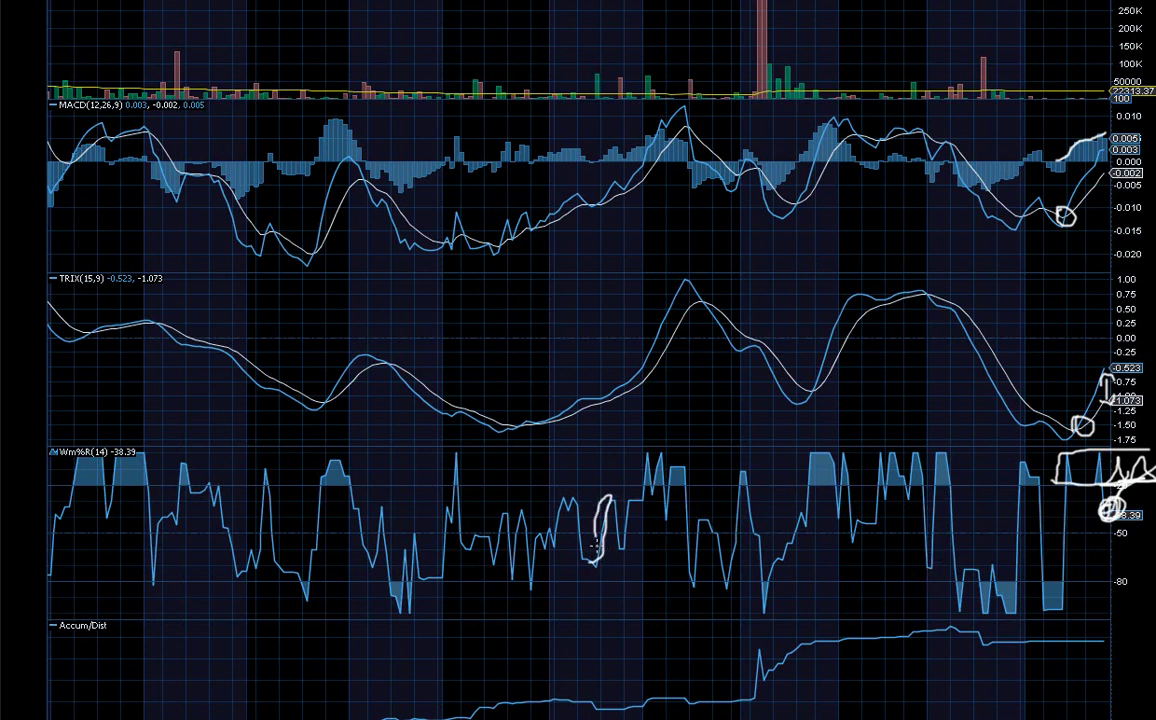
mouse_move(730, 580)
left_mouse_down()
mouse_move(735, 495)
mouse_move(728, 582)
left_mouse_up()
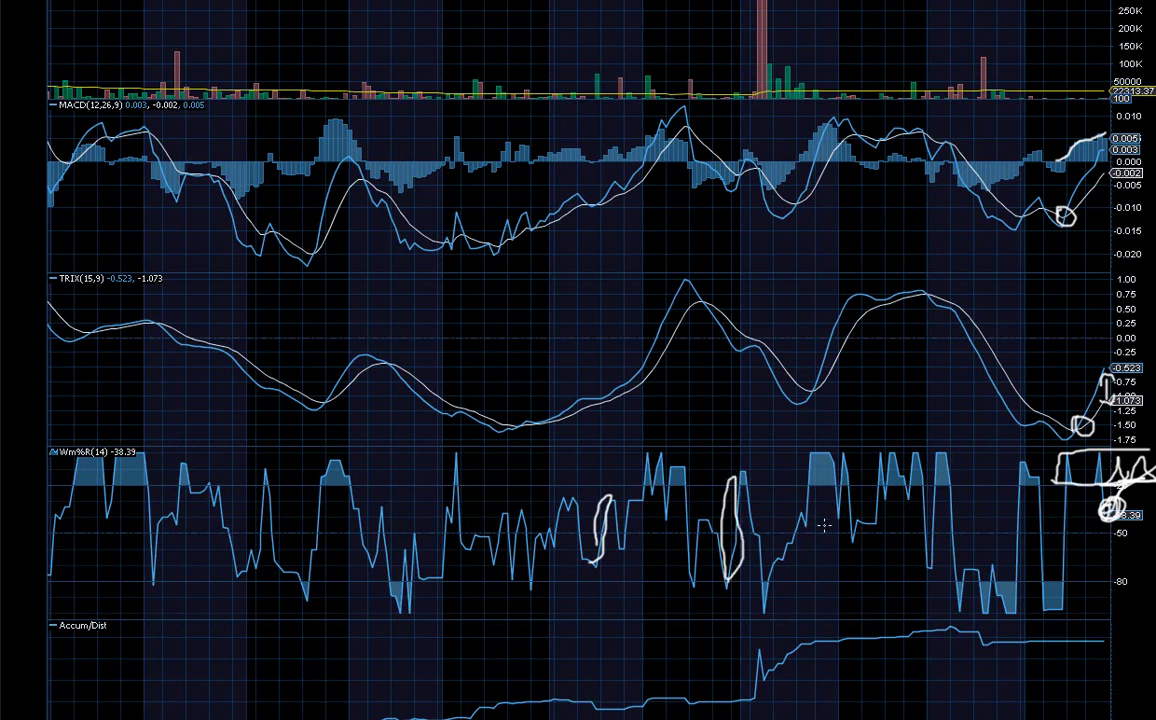
mouse_move(862, 546)
left_mouse_down()
mouse_move(886, 448)
mouse_move(852, 520)
mouse_move(870, 540)
left_mouse_up()
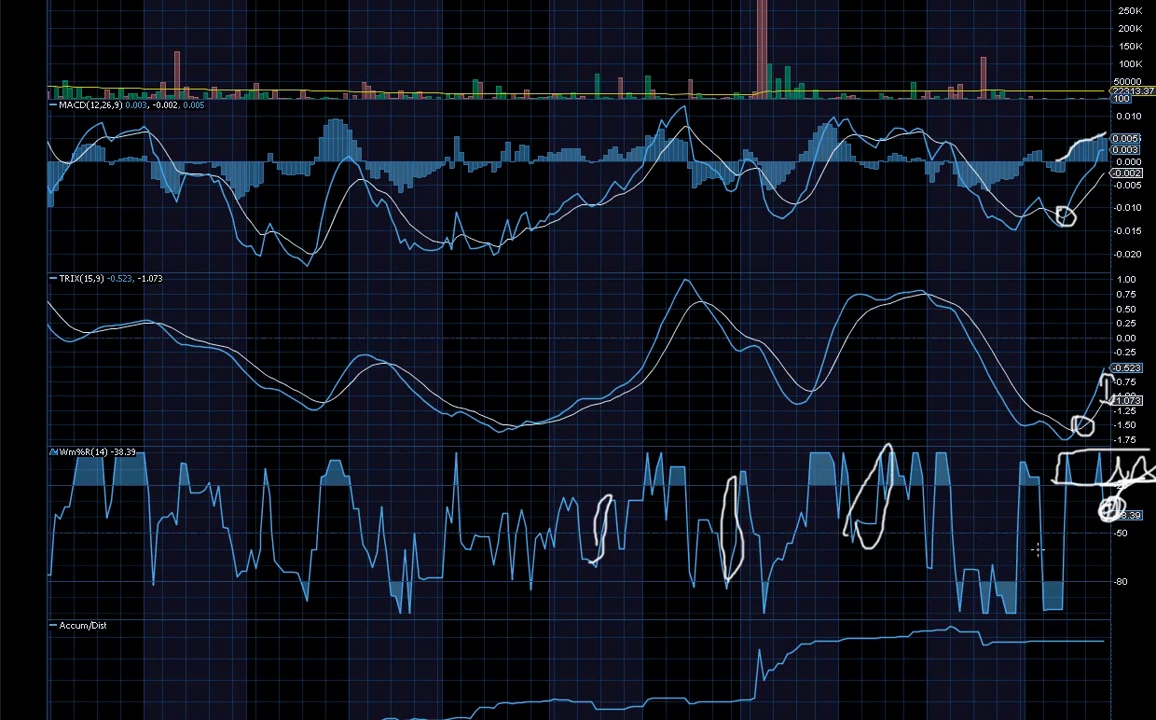
Trace the January dip and recovery and the flat stretch through April on the Accum/Dist and On Balance Vol plots.
scroll(1038, 548, "down", 3)
scroll(978, 466, "down", 1)
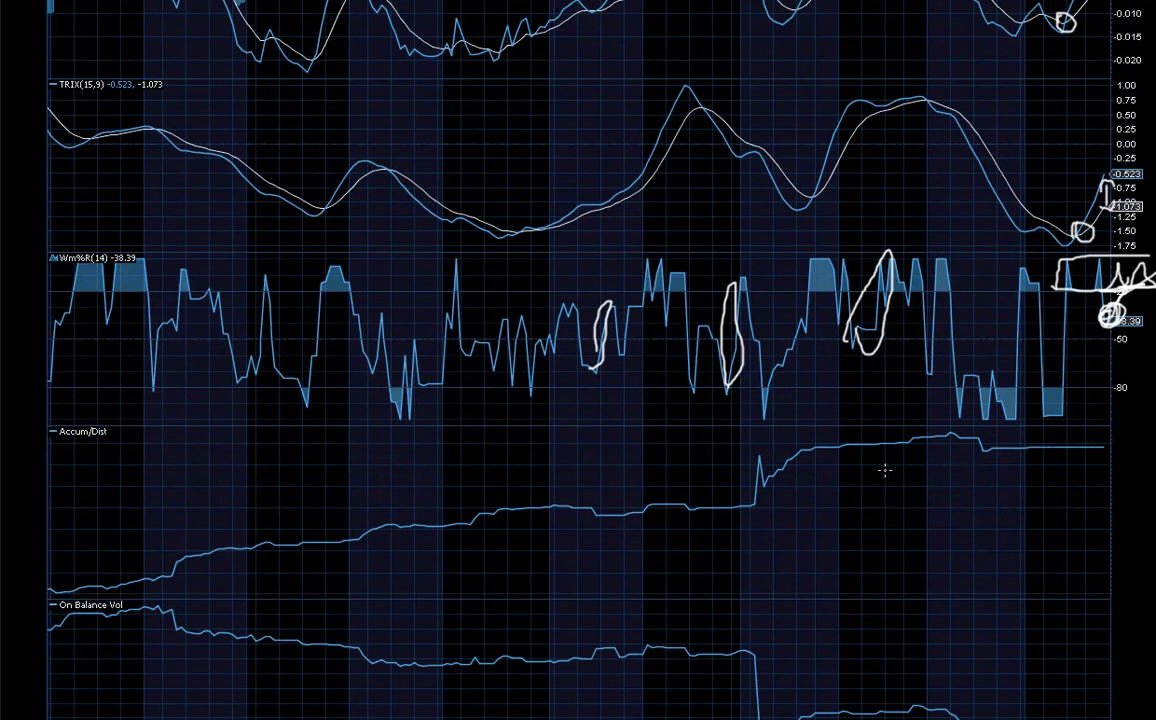
scroll(1050, 470, "down", 2)
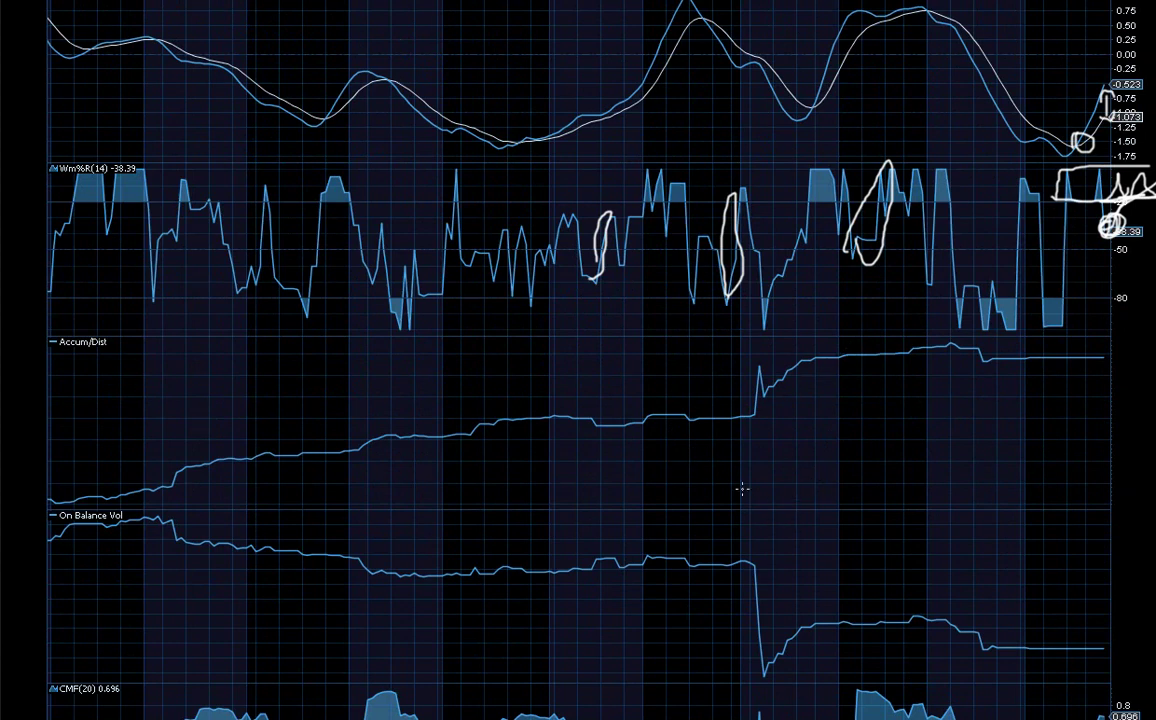
mouse_move(758, 376)
left_mouse_down()
mouse_move(762, 393)
mouse_move(797, 375)
left_mouse_up()
mouse_move(746, 596)
left_mouse_down()
mouse_move(764, 676)
mouse_move(790, 628)
mouse_move(812, 622)
left_mouse_up()
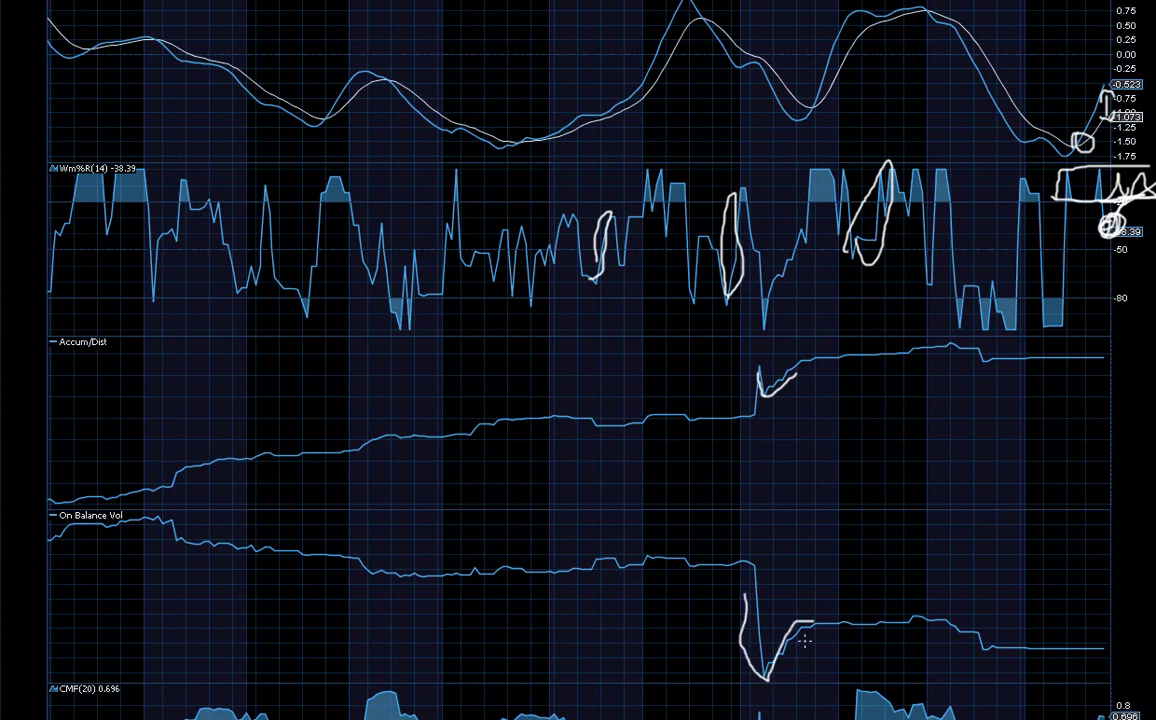
mouse_move(937, 630)
left_mouse_down()
mouse_move(979, 649)
mouse_move(1088, 655)
left_mouse_up()
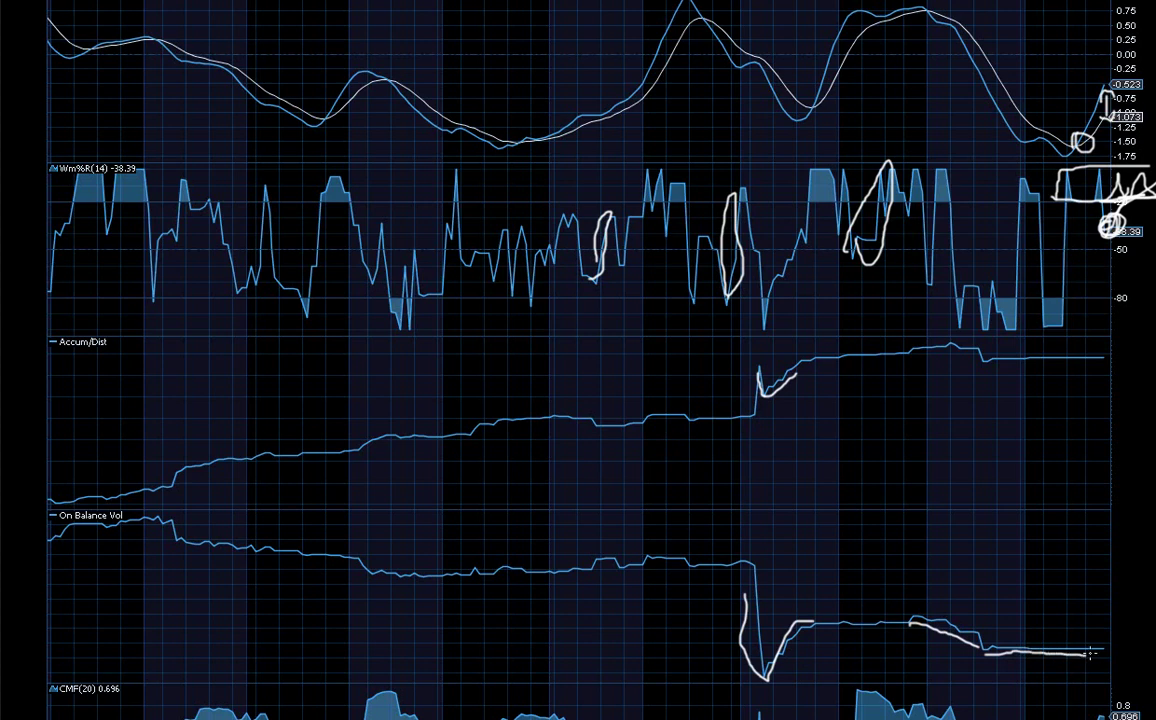
left_click_drag(982, 362, 1110, 358)
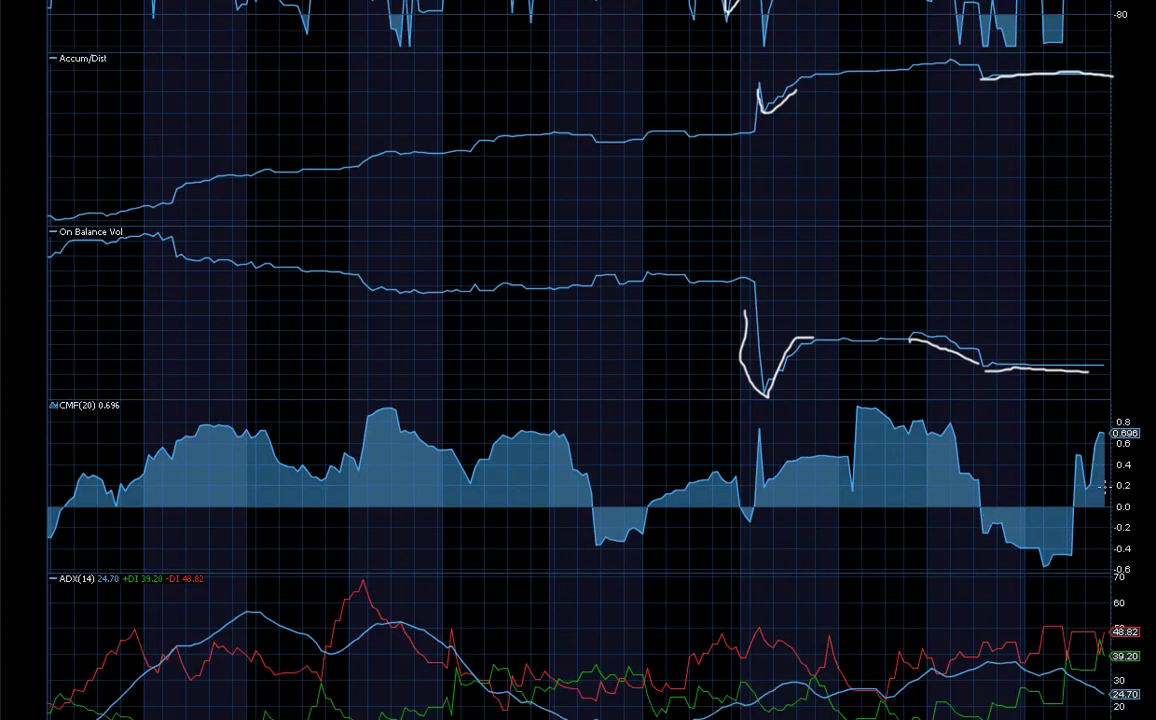
Circle the latest CMF(20) peak and mark horizontal levels beside it at its top and at about 0.4.
mouse_move(1089, 433)
left_mouse_down()
mouse_move(1082, 446)
mouse_move(1092, 427)
left_mouse_up()
left_click_drag(1113, 465, 1091, 465)
mouse_move(1085, 427)
left_mouse_down()
mouse_move(1078, 438)
mouse_move(1093, 447)
mouse_move(1101, 426)
left_mouse_up()
Draw a horizontal line from the latest price back to October and bracket the mid-October price range at its far end.
scroll(934, 545, "up", 5)
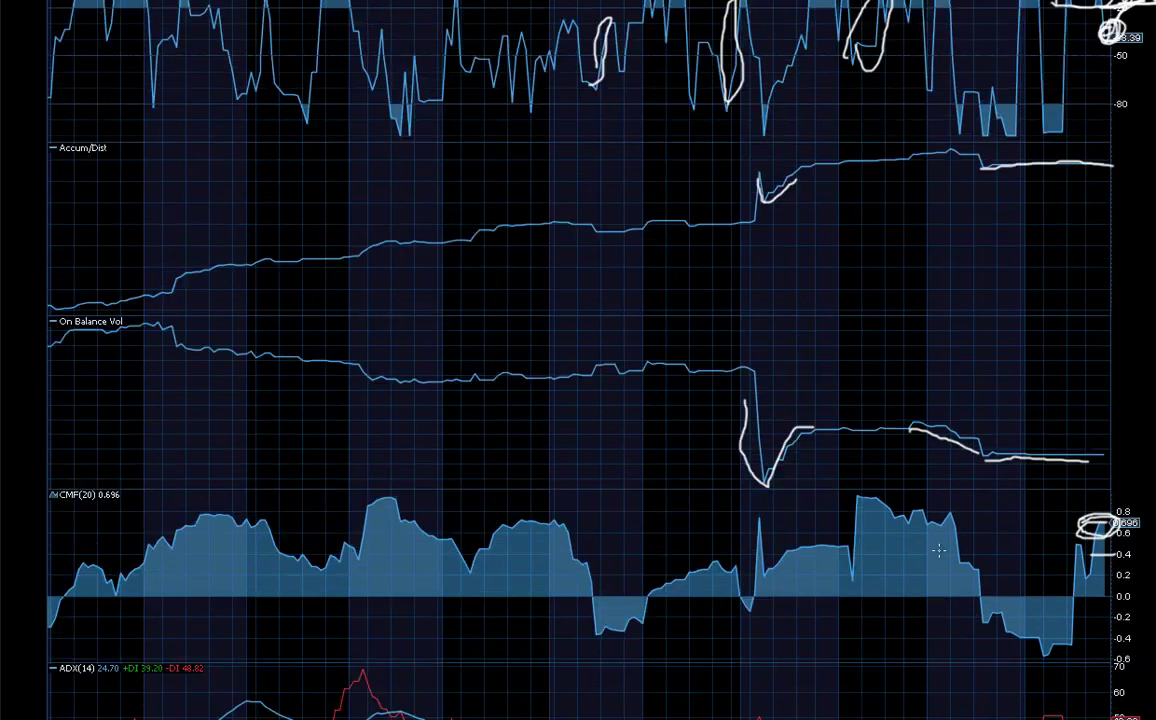
scroll(934, 541, "up", 8)
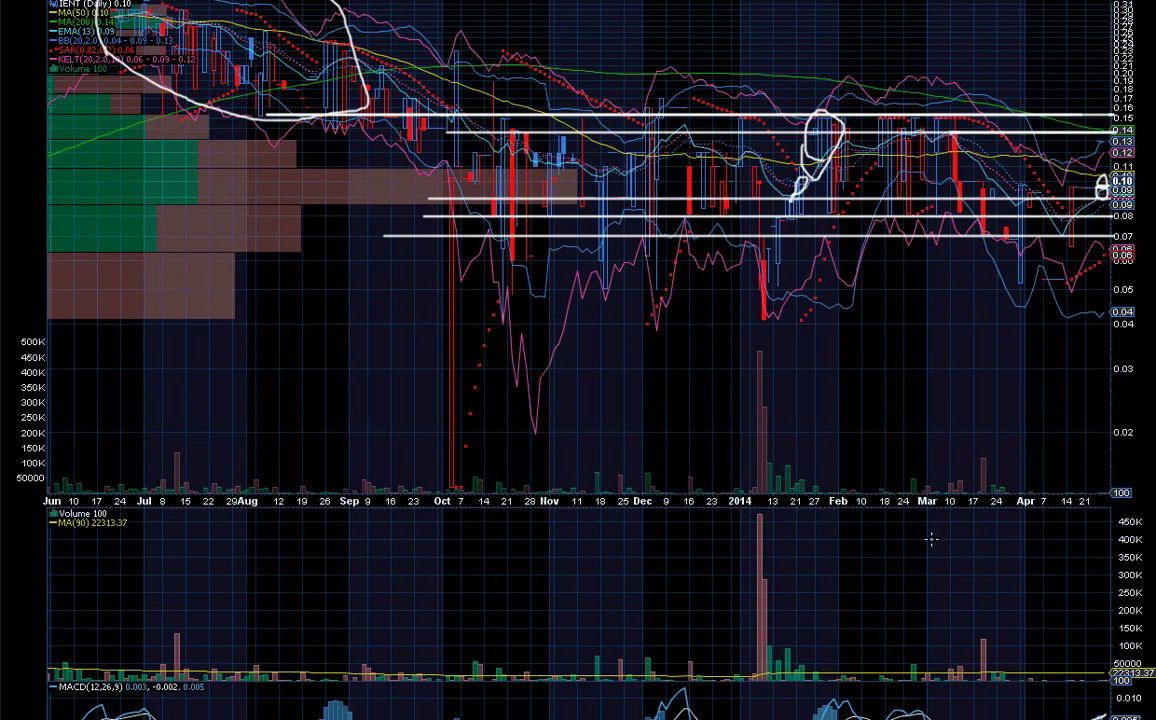
scroll(936, 538, "up", 1)
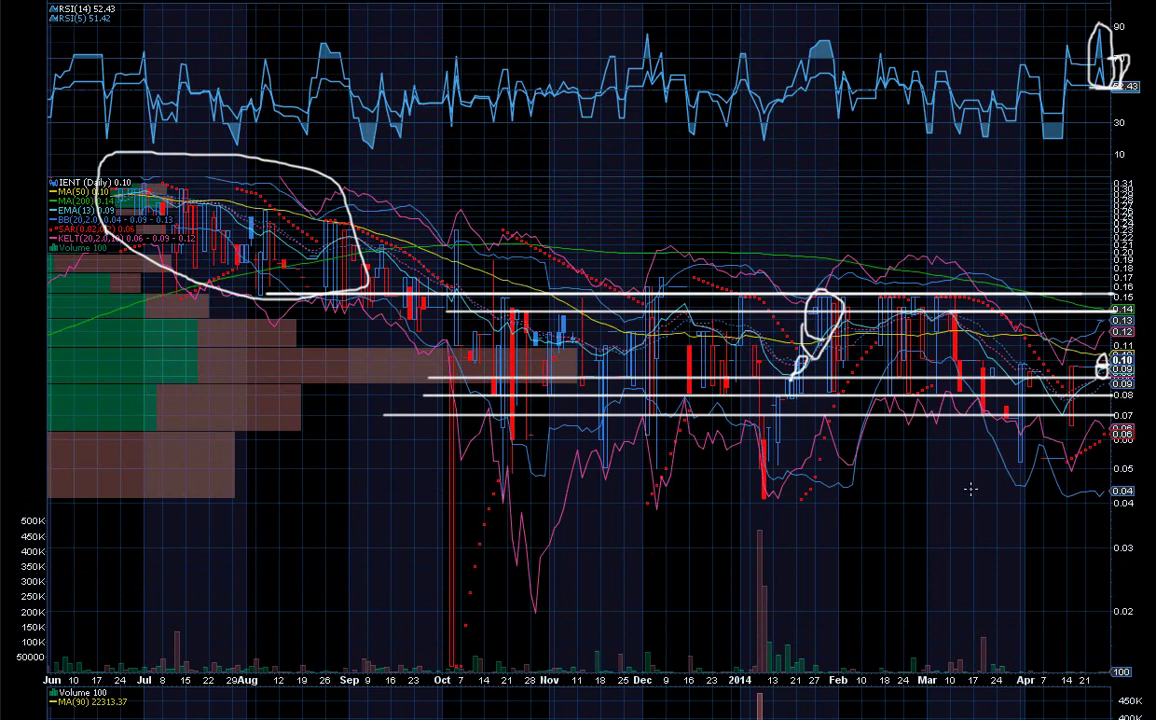
scroll(936, 493, "up", 1)
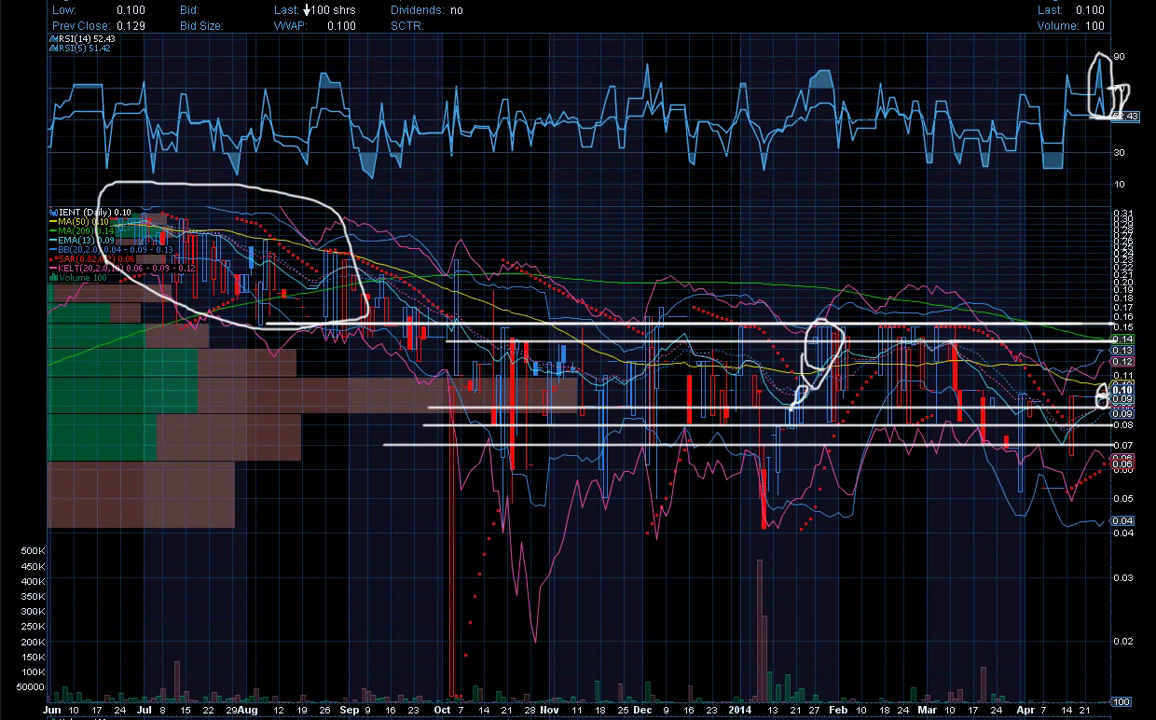
mouse_move(1106, 397)
left_mouse_down()
mouse_move(502, 397)
mouse_move(472, 452)
mouse_move(480, 350)
left_mouse_up()
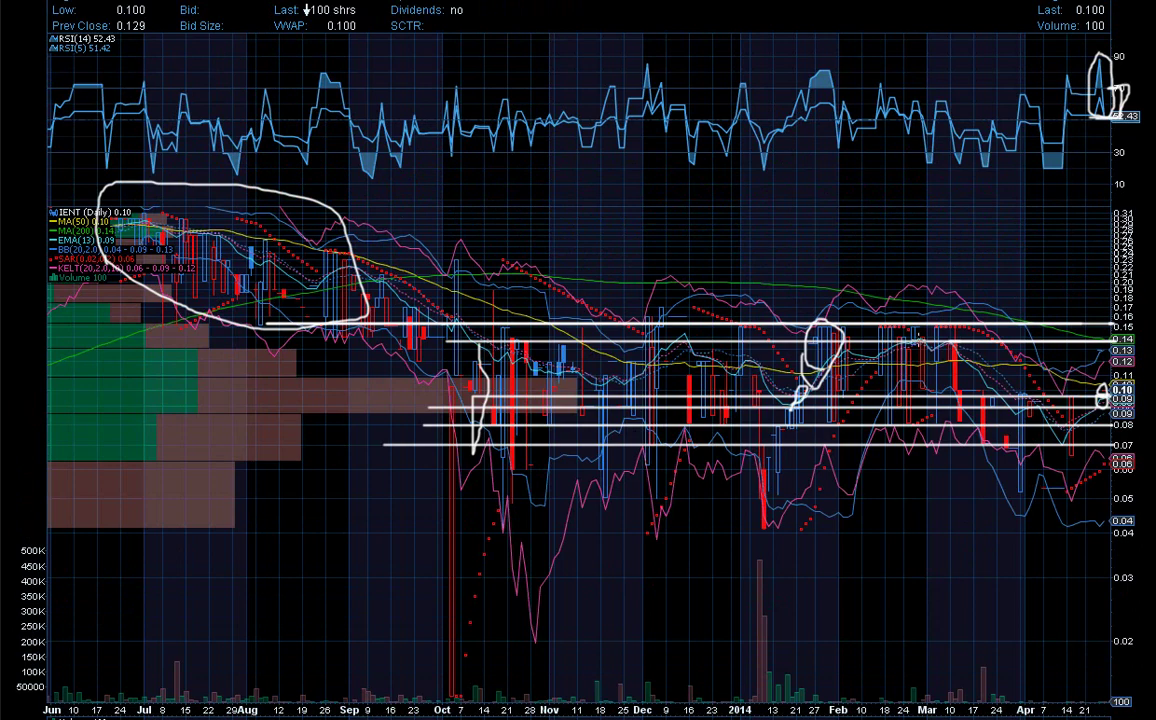